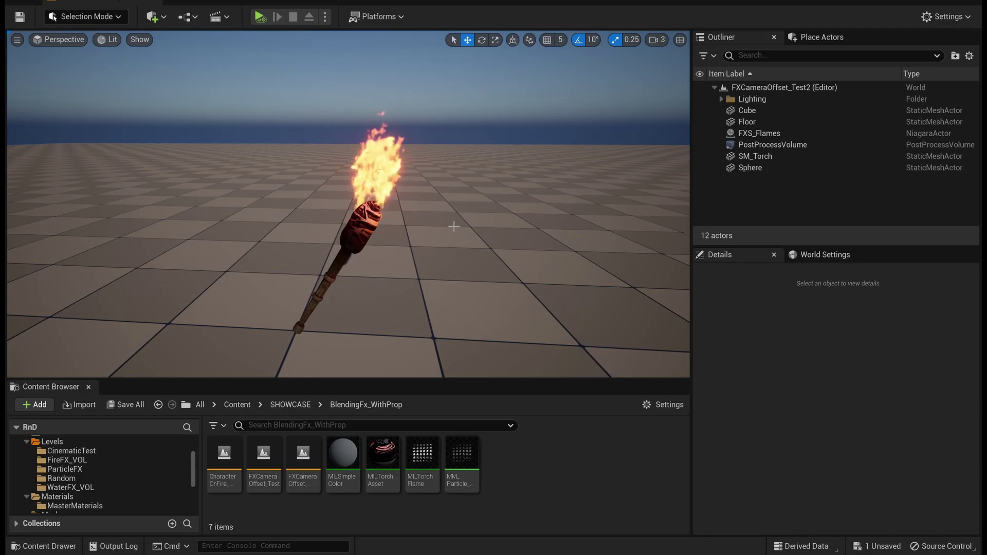
# - Examine the torch and the FXS_Flames effect from several angles, focusing on where the flames meet the torch head
pyautogui.moveTo(450, 227); pyautogui.dragTo(438, 231, button='right')
pyautogui.press('w')
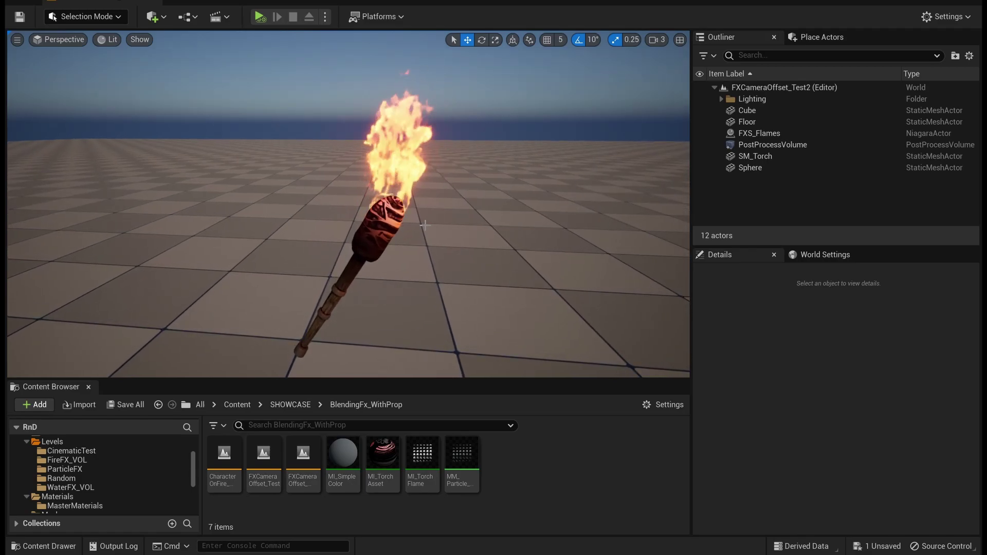
pyautogui.click(402, 190)
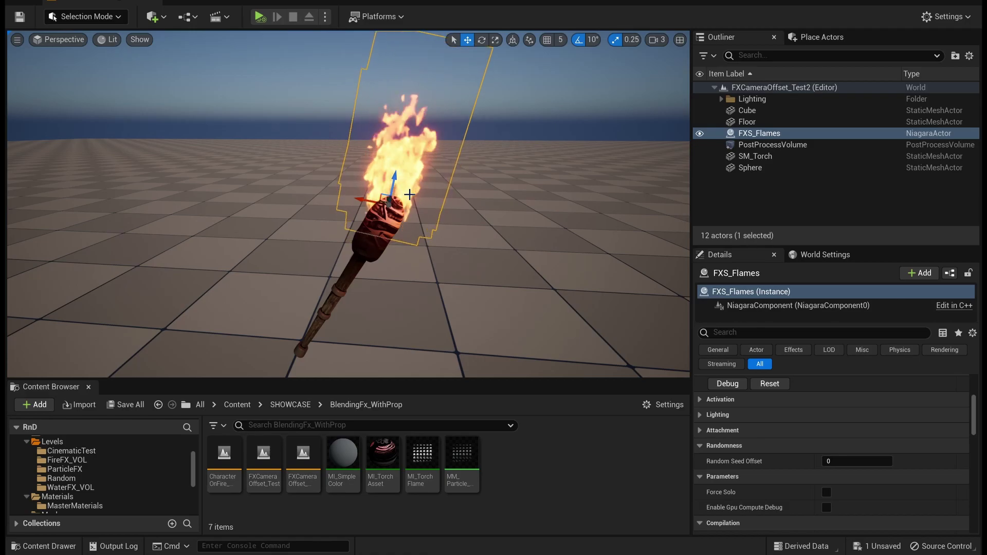
pyautogui.scroll(2, 402, 196)
pyautogui.moveTo(406, 216); pyautogui.dragTo(477, 216, button='middle')
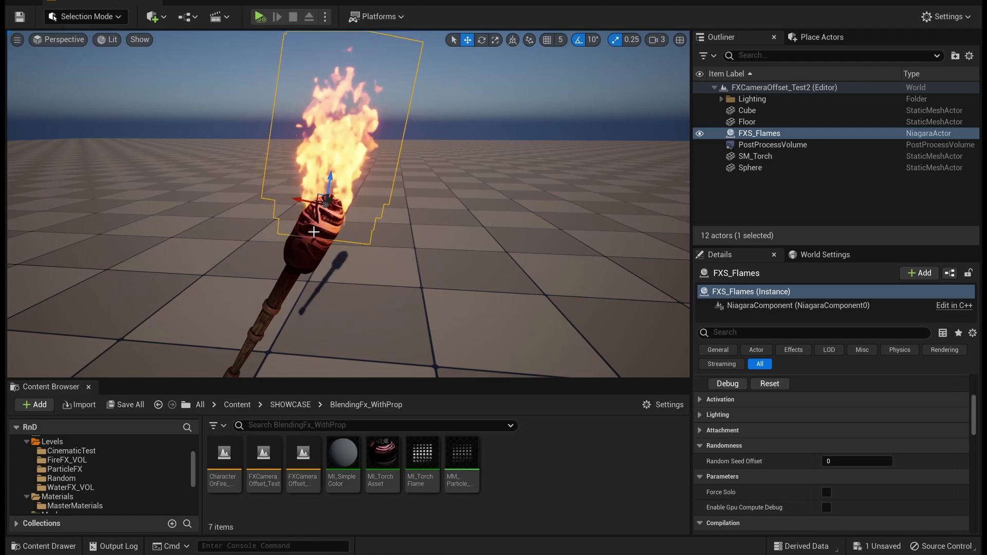
pyautogui.click(782, 202)
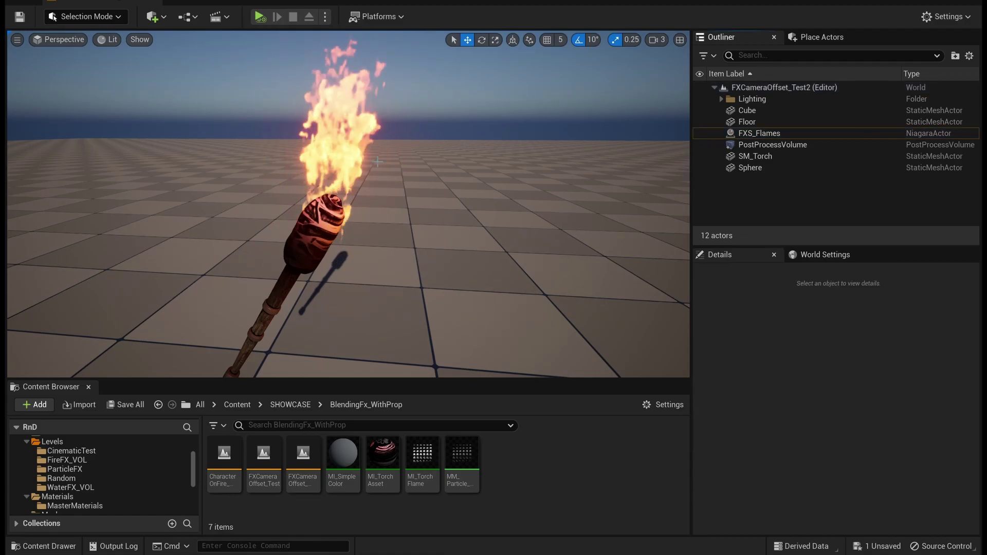
pyautogui.press('g')
pyautogui.moveTo(364, 198); pyautogui.dragTo(315, 193, button='right')
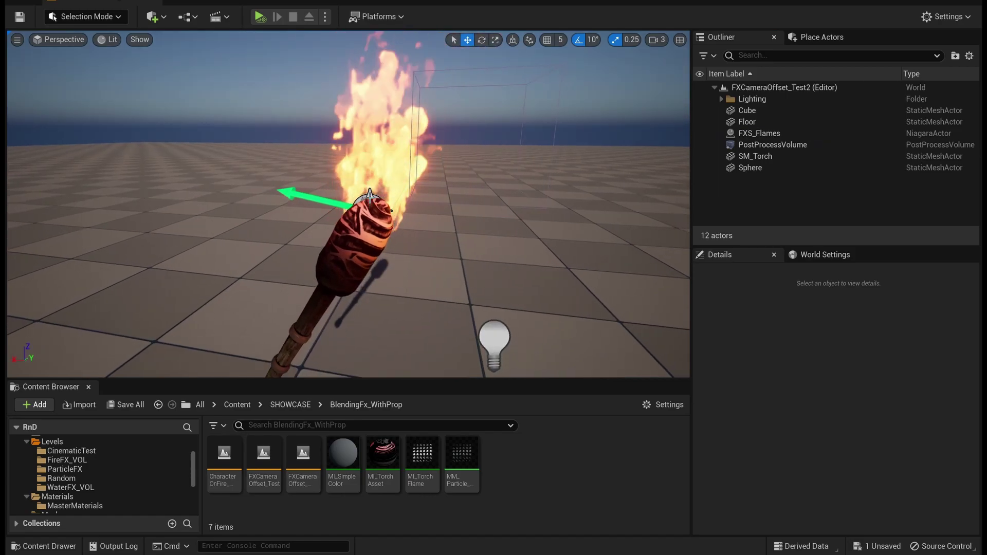
pyautogui.click(371, 201)
pyautogui.moveTo(374, 206); pyautogui.dragTo(313, 189, button='right')
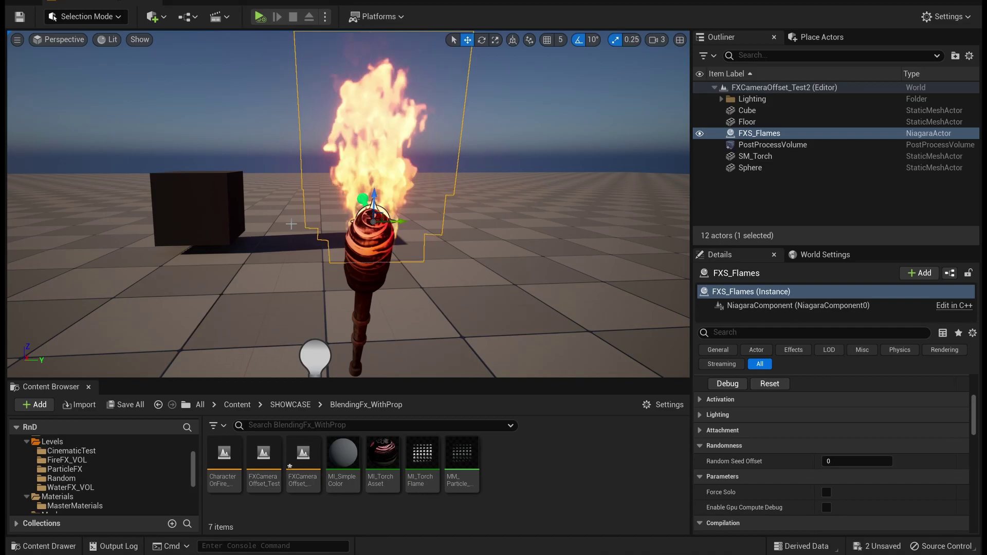
pyautogui.moveTo(350, 226); pyautogui.dragTo(455, 265, button='right')
pyautogui.press('g')
pyautogui.click(745, 206)
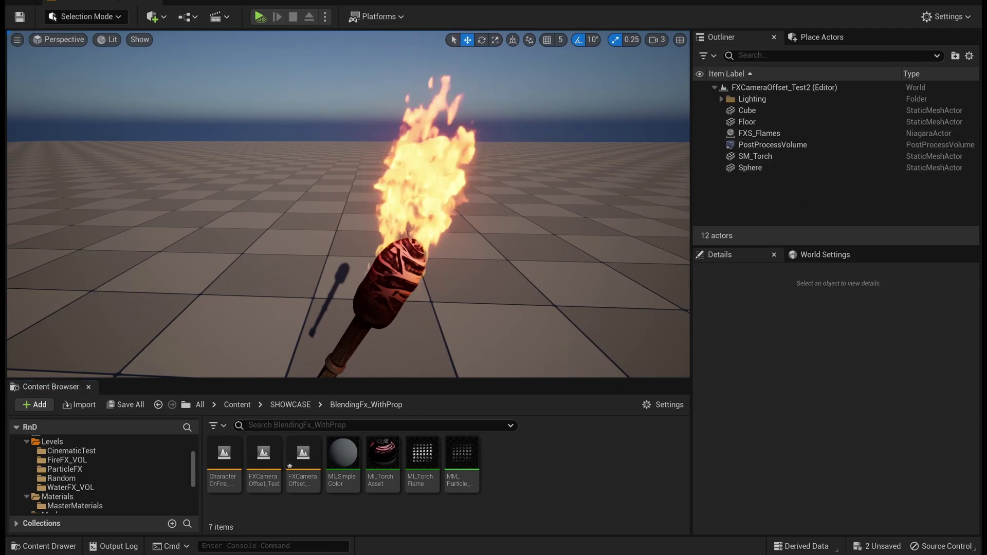
pyautogui.moveTo(426, 245); pyautogui.dragTo(425, 231, button='right')
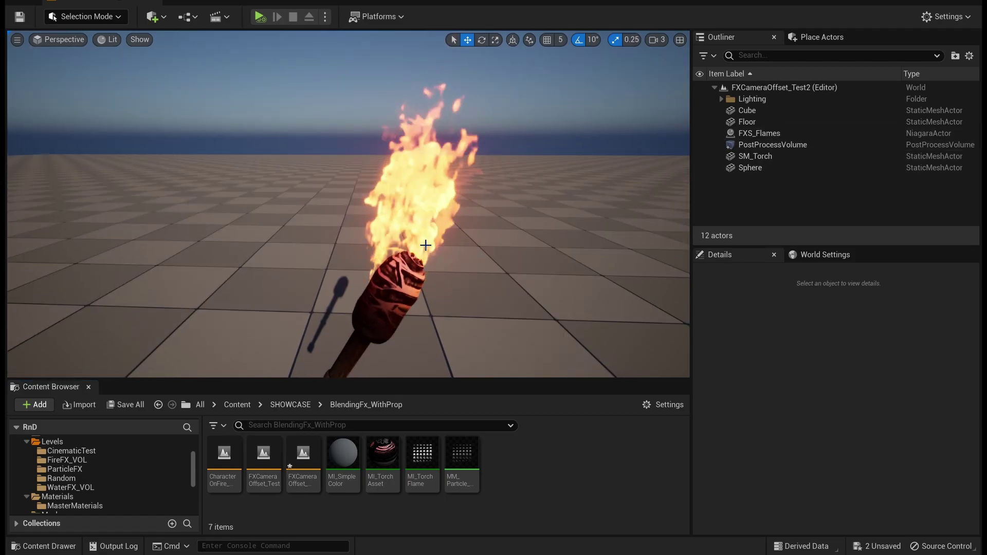
# - Enable Disable Depth Test in the MM_Particle_CameraOffset material and check the torch flames in the level from near and far
pyautogui.doubleClick(448, 486)
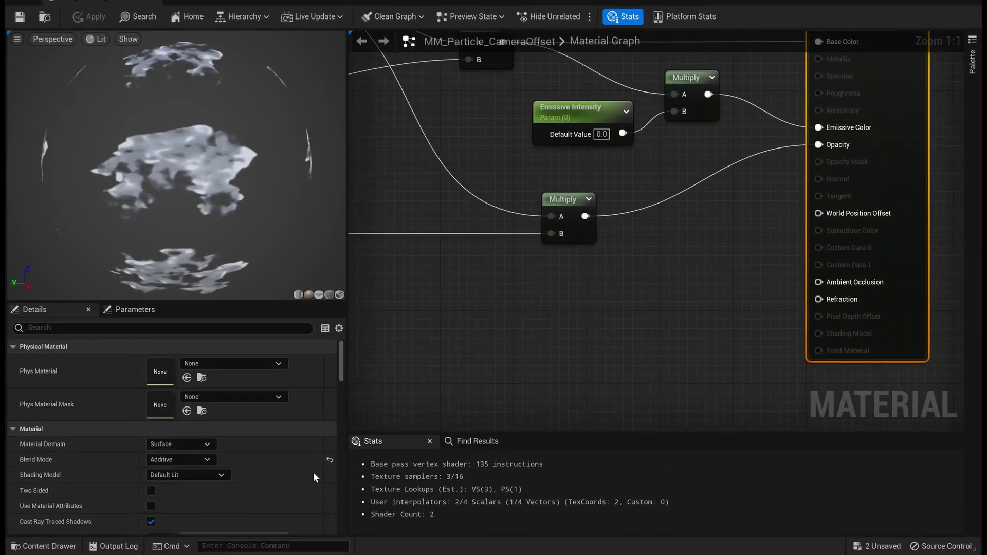
pyautogui.scroll(-2, 258, 386)
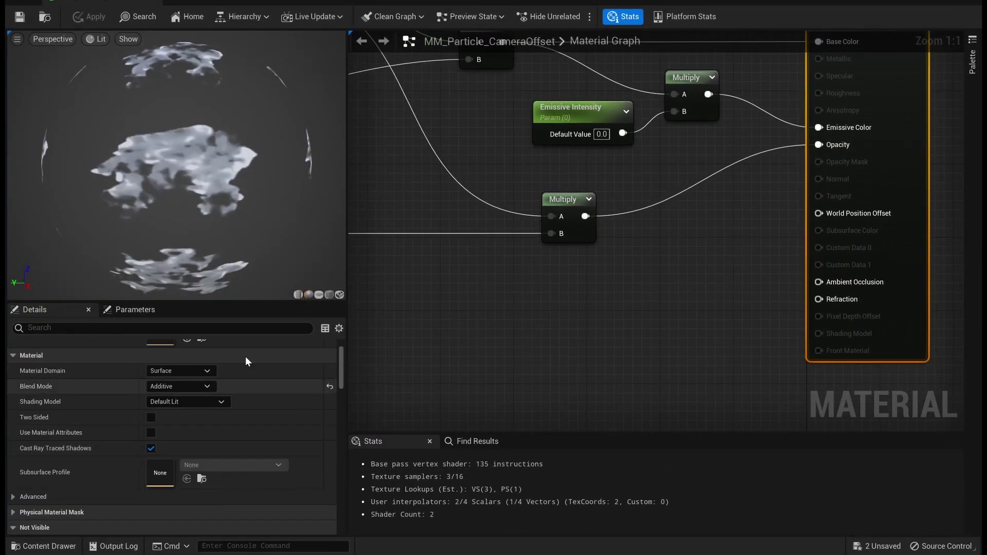
pyautogui.click(195, 328)
pyautogui.write('depth')
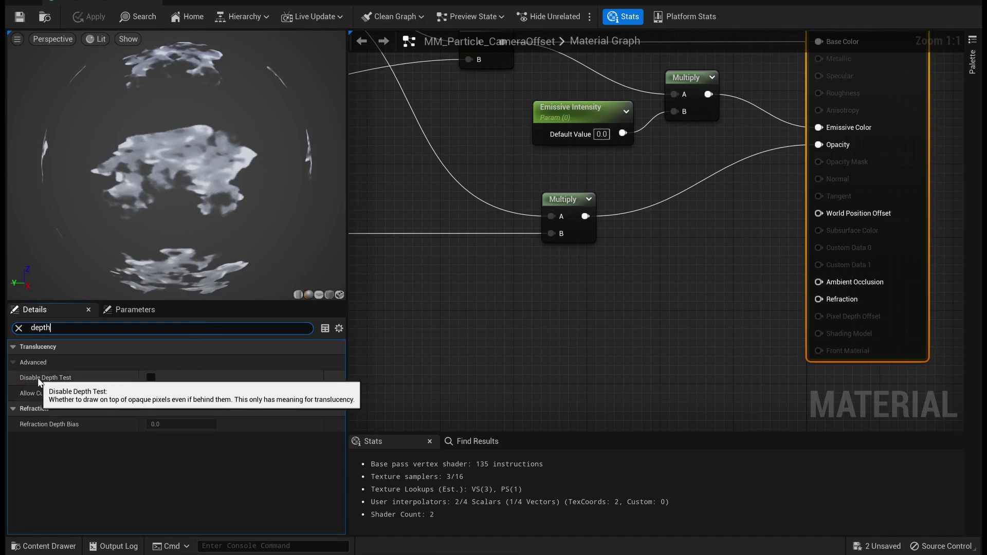
pyautogui.click(151, 378)
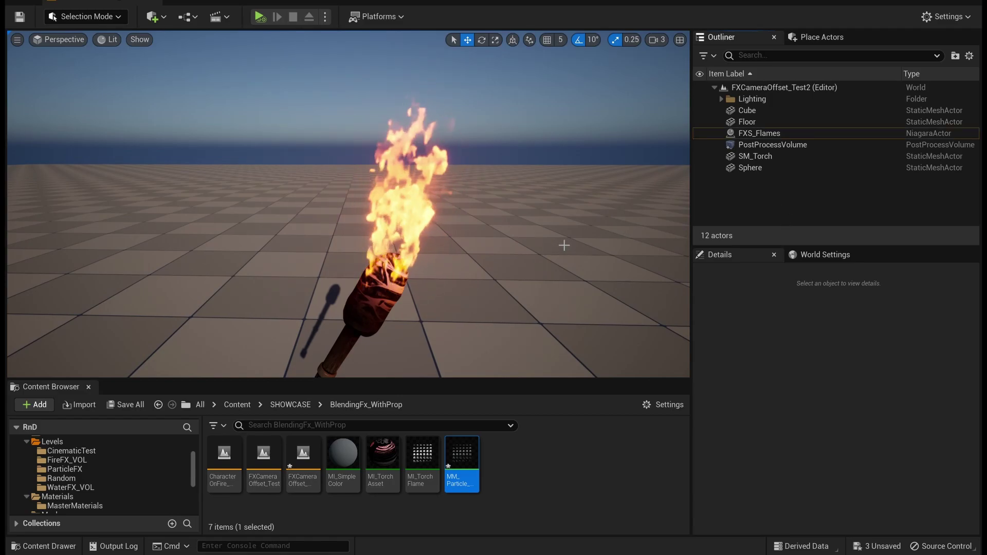
pyautogui.moveTo(564, 245); pyautogui.dragTo(535, 250, button='right')
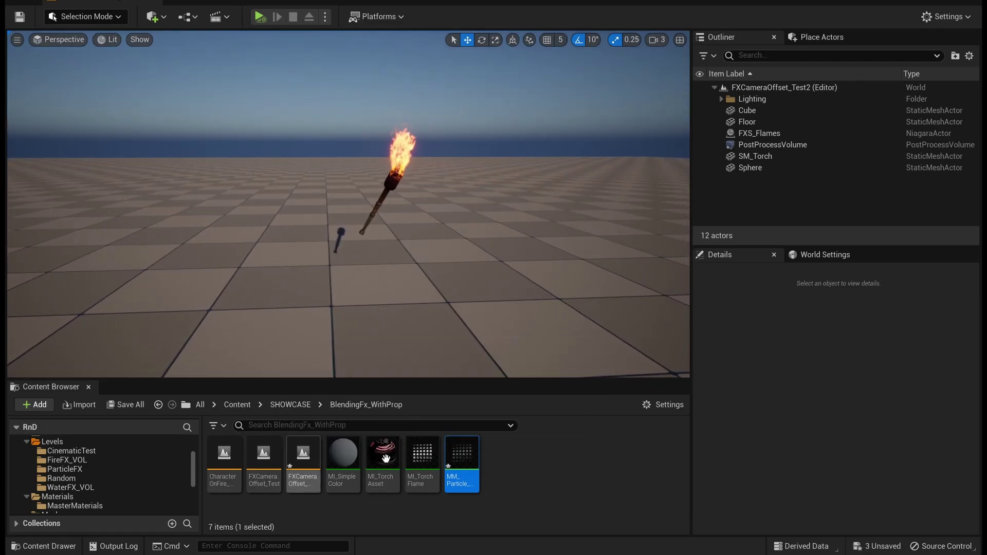
pyautogui.click(558, 471)
pyautogui.press('w')
pyautogui.moveTo(448, 269)
pyautogui.mouseDown(button='right')
pyautogui.moveTo(422, 241)
pyautogui.moveTo(445, 283)
pyautogui.mouseUp(button='right')
pyautogui.press('e')
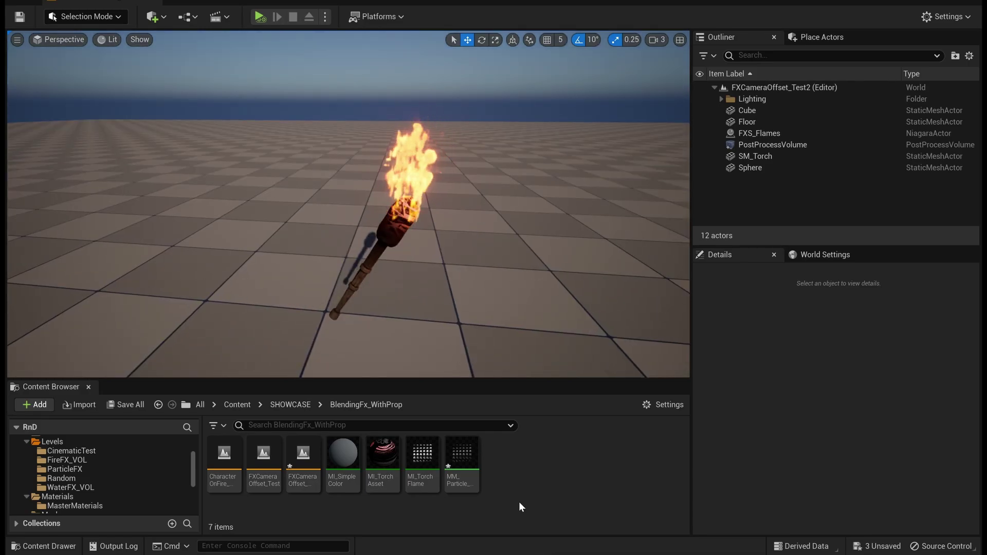
# - Turn Disable Depth Test off again in the MM_Particle_CameraOffset material, apply the change and return to the level
pyautogui.doubleClick(462, 455)
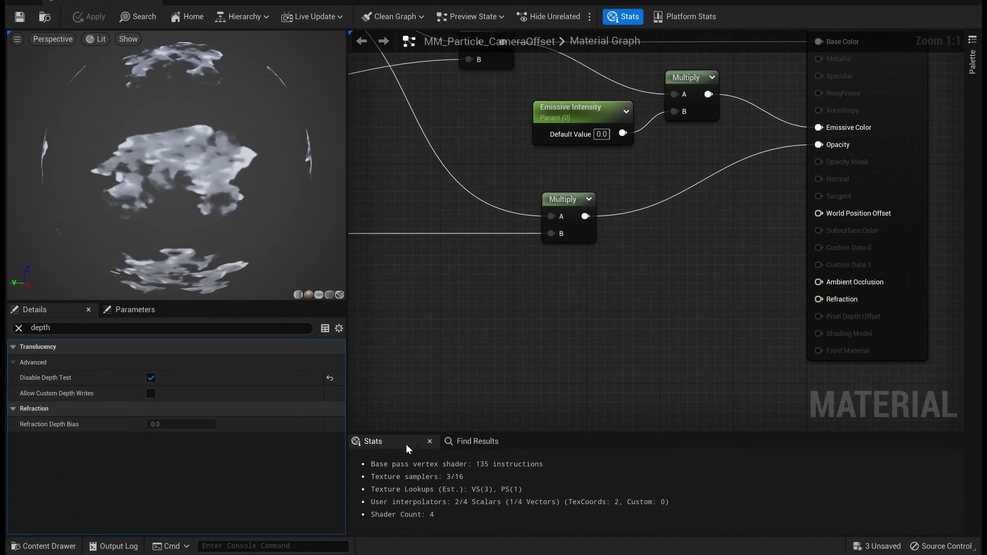
pyautogui.click(151, 378)
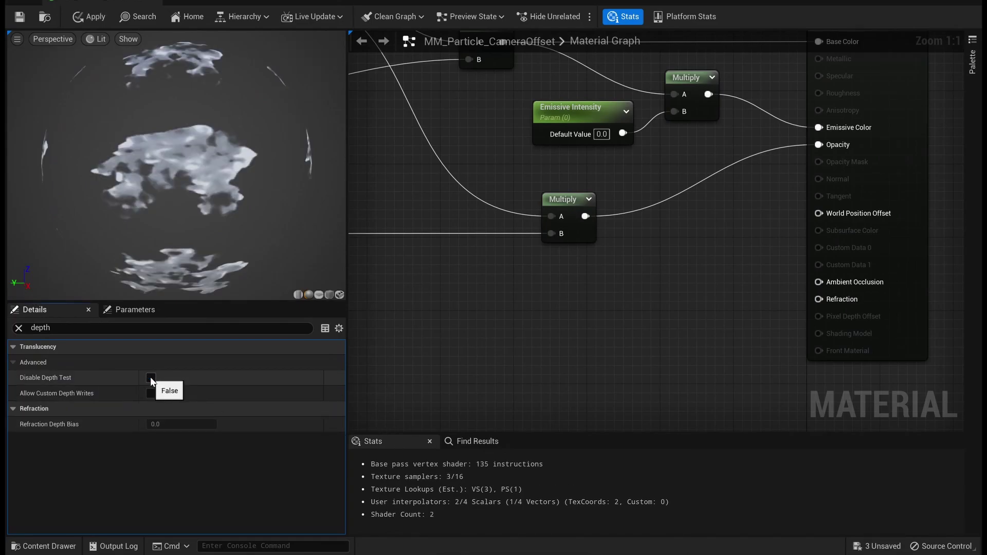
pyautogui.click(91, 17)
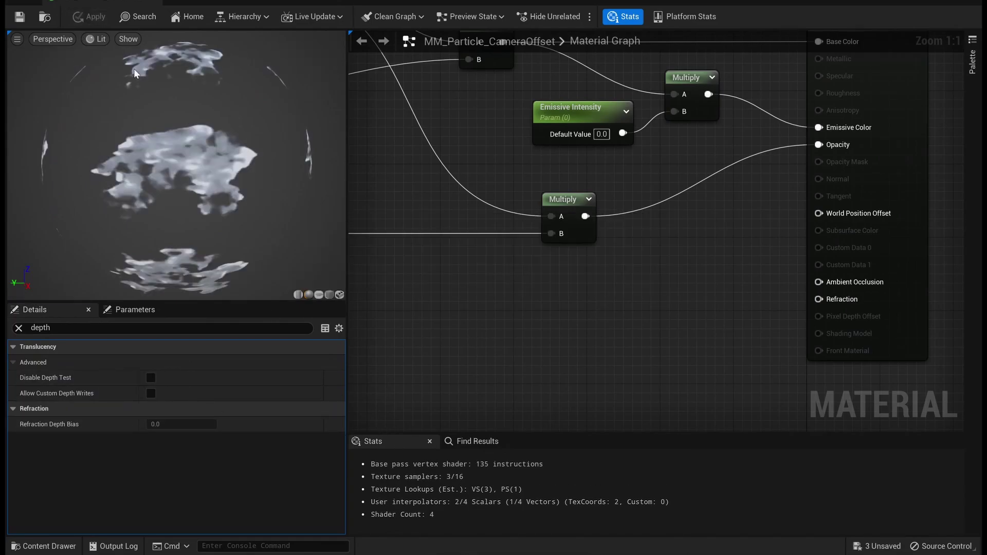
pyautogui.moveTo(810, 2); pyautogui.dragTo(806, 118)
pyautogui.click(859, 98)
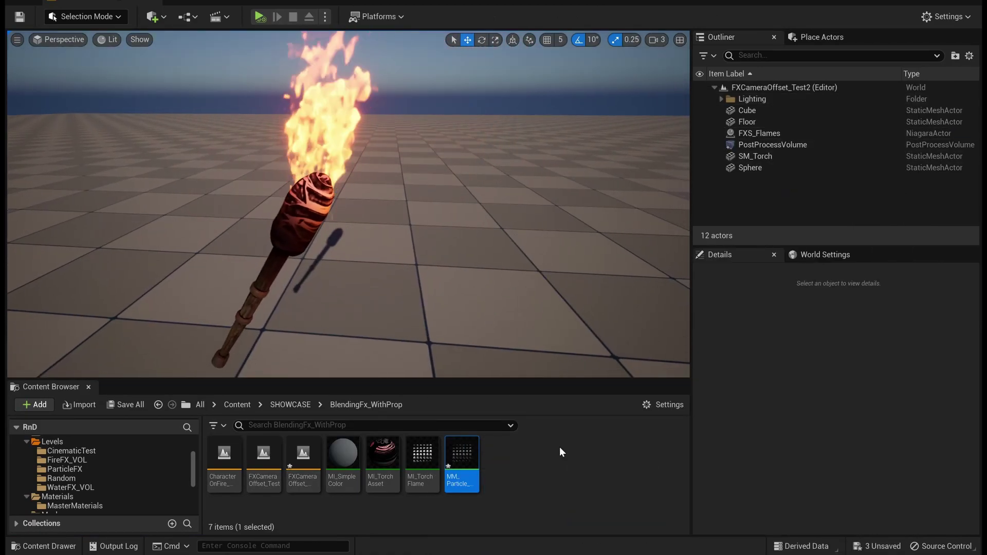
pyautogui.click(564, 503)
pyautogui.moveTo(609, 554)
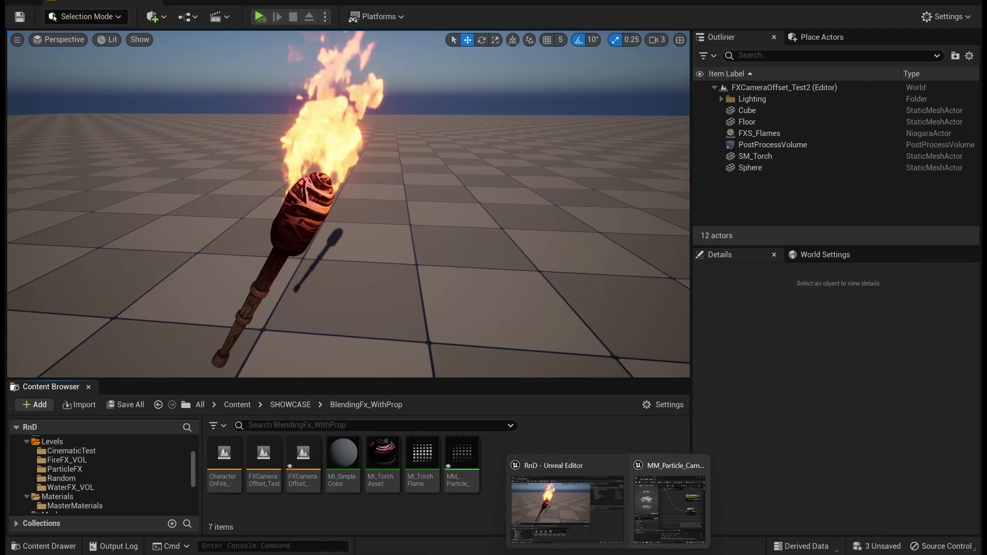
# - Open the NS_Flames Niagara system used by the FXS_Flames actor for editing
pyautogui.click(759, 133)
pyautogui.rightClick(772, 135)
pyautogui.click(802, 172)
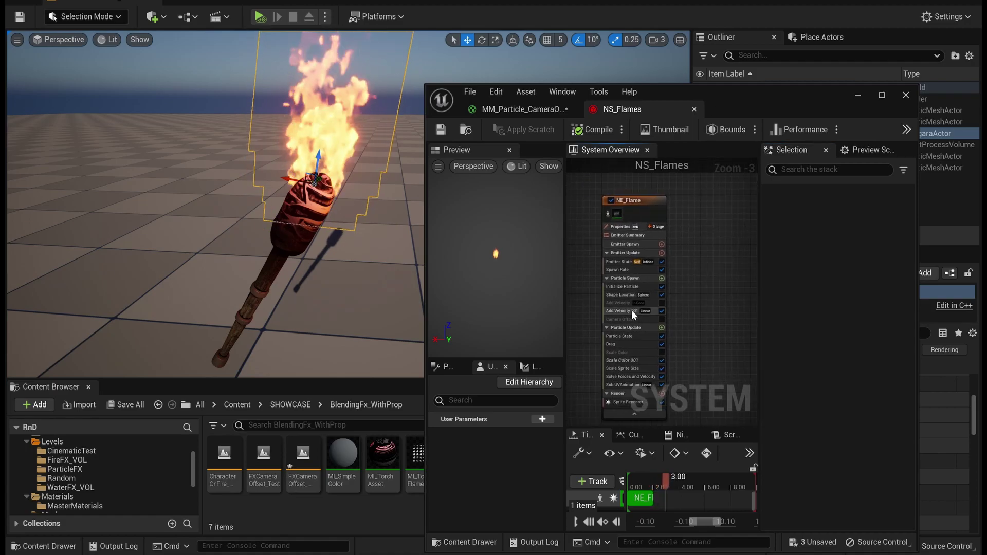
# - Add a Camera Offset module to the Particle Spawn group of the NE_Flame emitter
pyautogui.scroll(4, 684, 314)
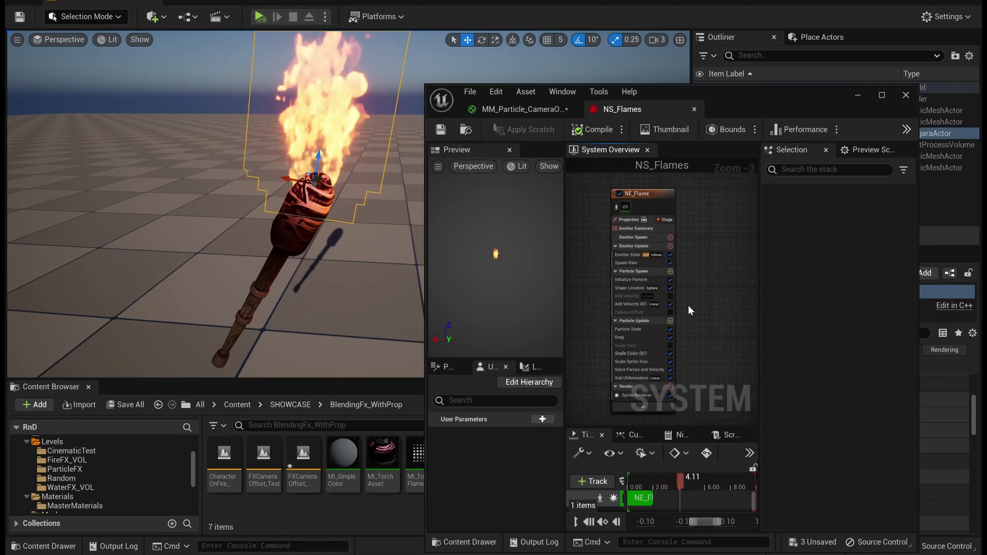
pyautogui.click(647, 266)
pyautogui.click(671, 266)
pyautogui.write('camera')
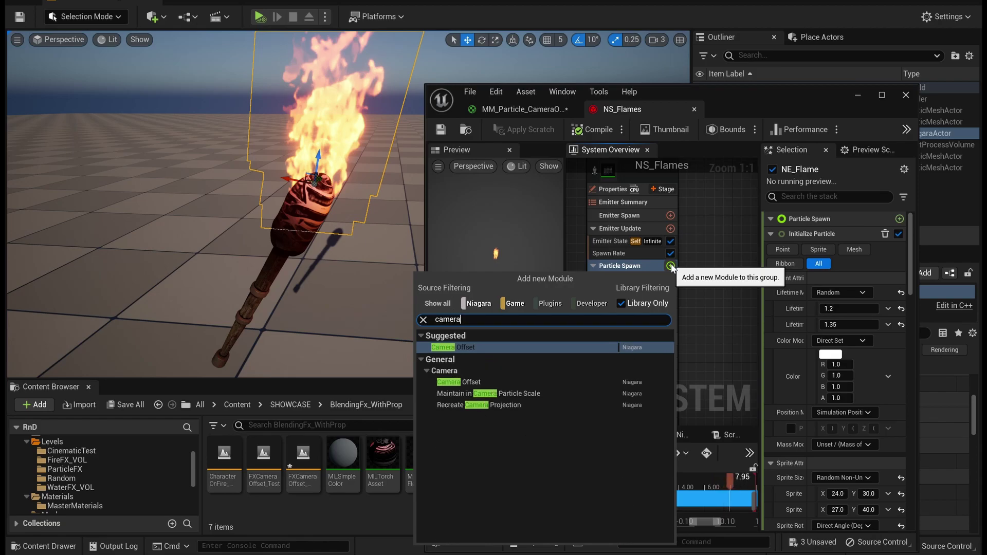
pyautogui.press('Return')
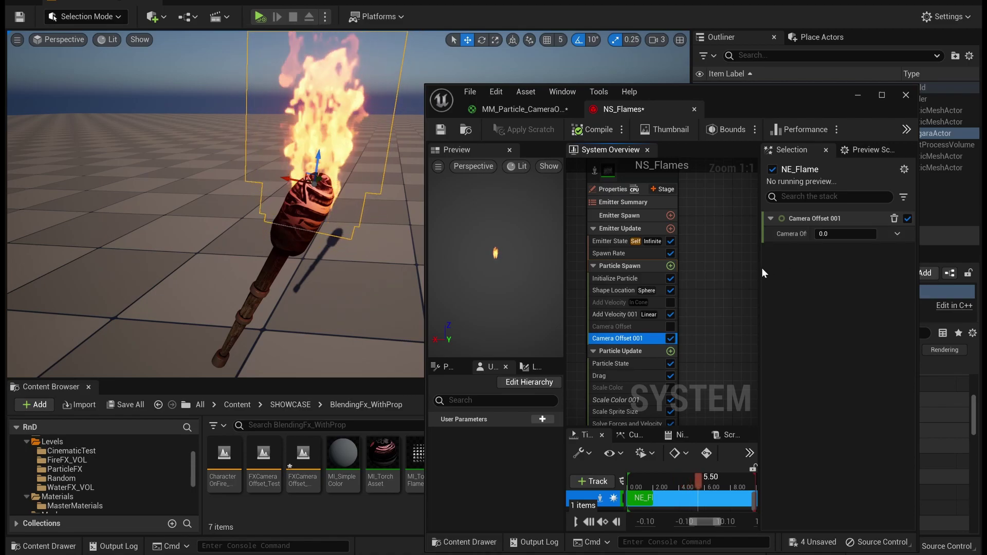
# - Set the new module's Camera Offset to about 7.16 and check the flames on the torch head
pyautogui.moveTo(760, 272); pyautogui.dragTo(727, 273)
pyautogui.moveTo(813, 234); pyautogui.dragTo(823, 234)
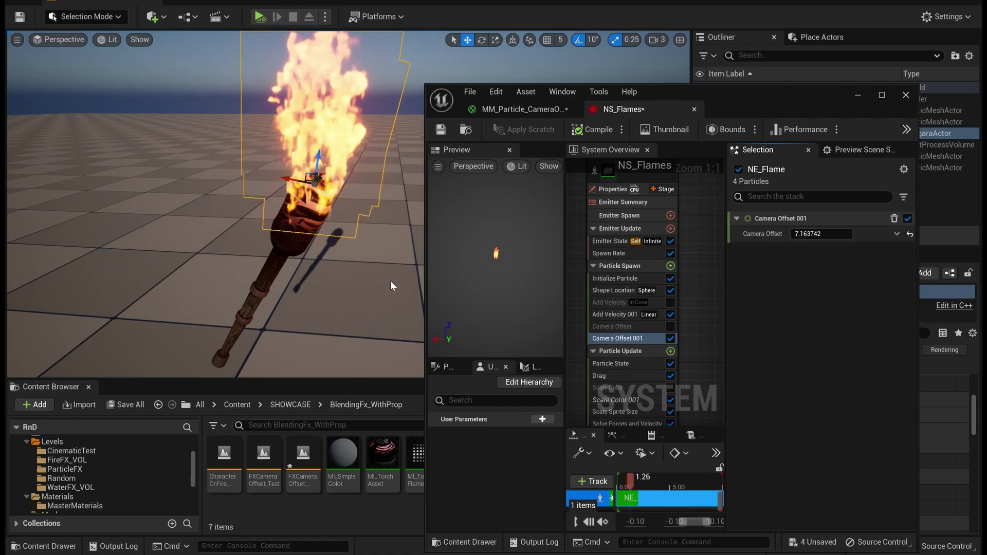
pyautogui.moveTo(392, 287)
pyautogui.mouseDown(button='right')
pyautogui.moveTo(329, 291)
pyautogui.moveTo(391, 280)
pyautogui.moveTo(334, 278)
pyautogui.moveTo(371, 276)
pyautogui.moveTo(355, 270)
pyautogui.mouseUp(button='right')
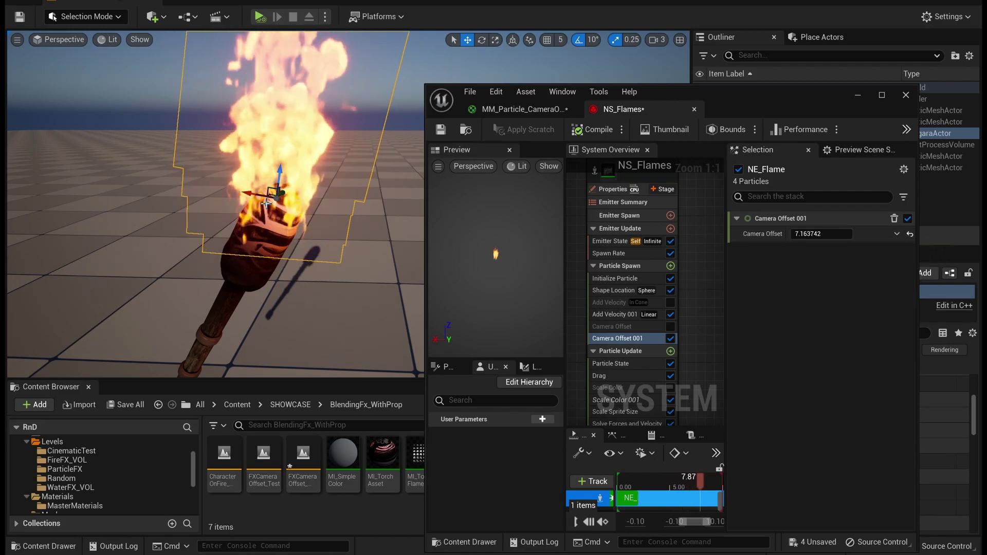
pyautogui.moveTo(299, 232); pyautogui.dragTo(307, 247, button='right')
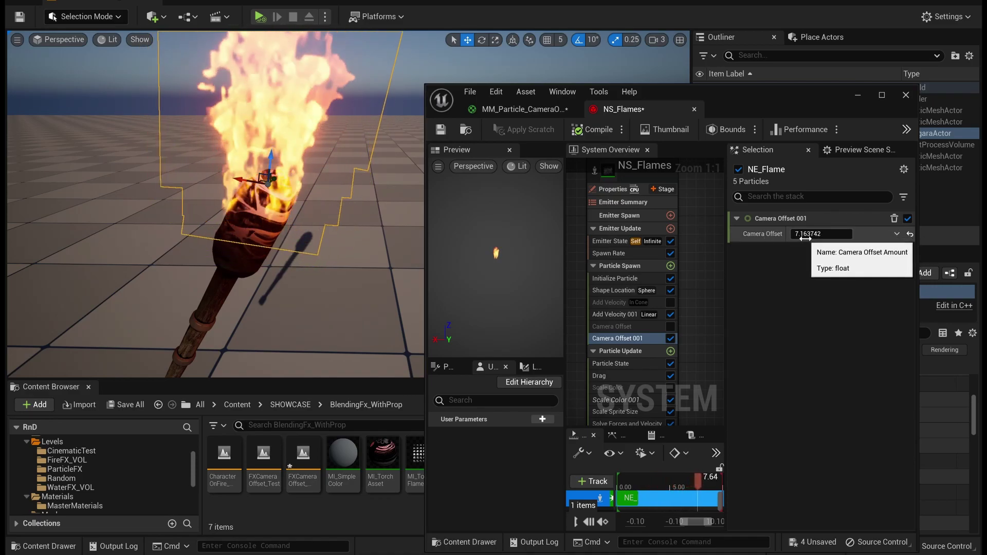
# - Try a negative Camera Offset of about -4.79 on the new module, and undo the change
pyautogui.moveTo(809, 234)
pyautogui.mouseDown()
pyautogui.moveTo(789, 234)
pyautogui.moveTo(806, 234)
pyautogui.mouseUp()
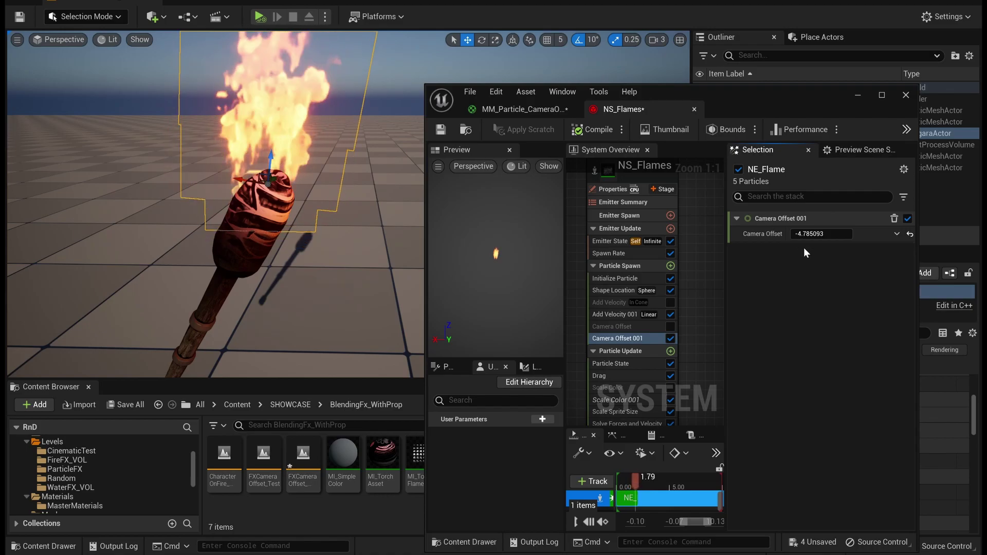
pyautogui.hotkey('ctrl', 'z')
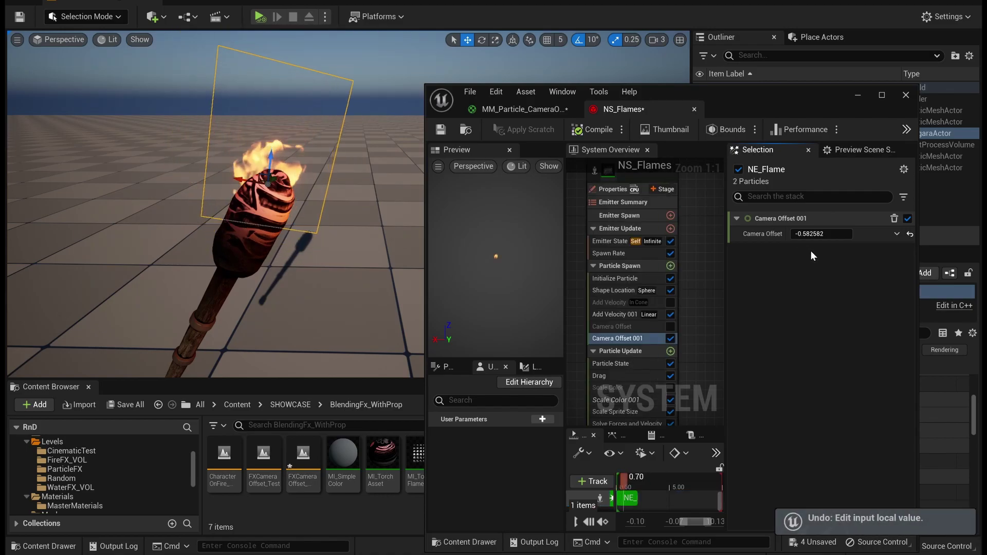
pyautogui.hotkey('ctrl', 'z')
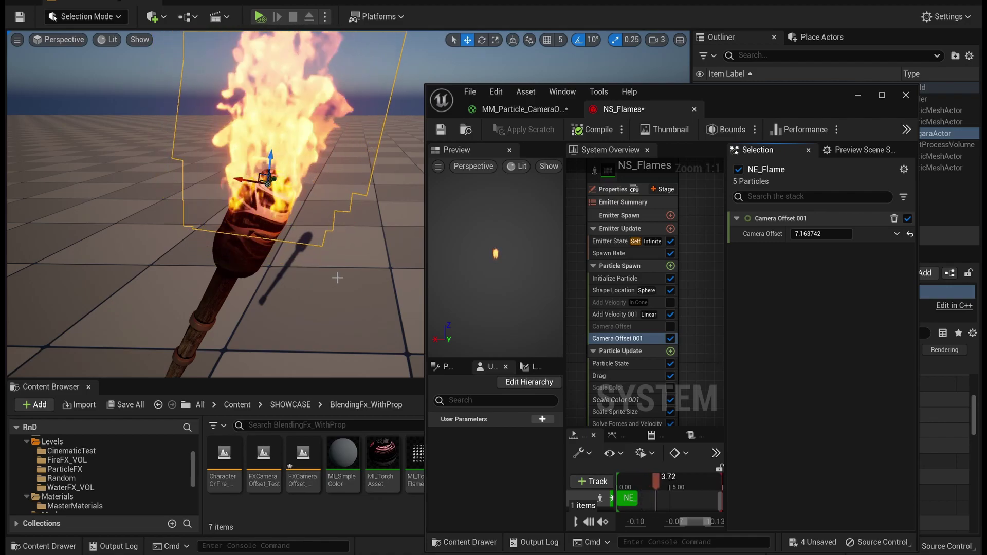
# - Disable the new Camera Offset module in NE_Flame, and save and close the NS_Flames system
pyautogui.press('s')
pyautogui.moveTo(338, 278)
pyautogui.mouseDown(button='right')
pyautogui.moveTo(329, 275)
pyautogui.moveTo(338, 274)
pyautogui.mouseUp(button='right')
pyautogui.press('d')
pyautogui.press('w')
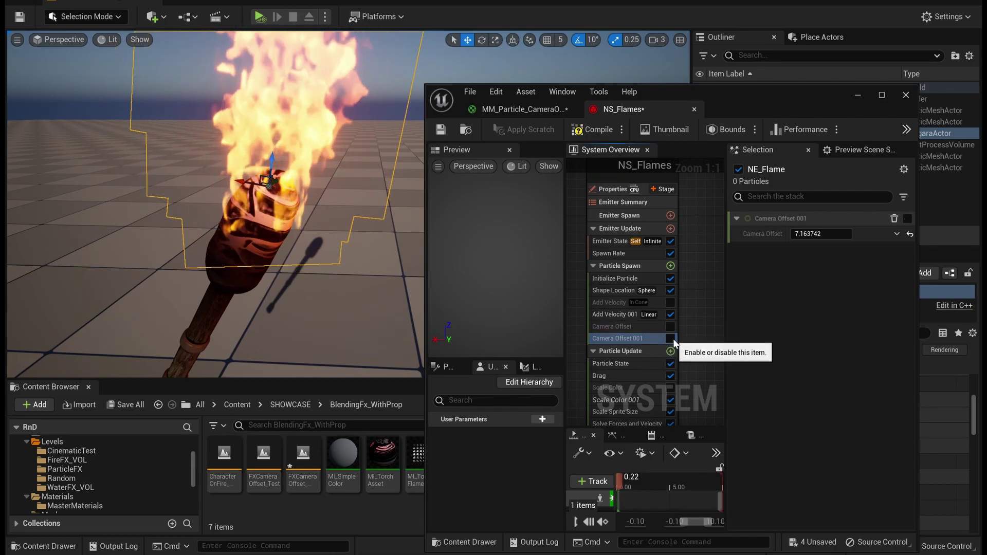
pyautogui.click(670, 339)
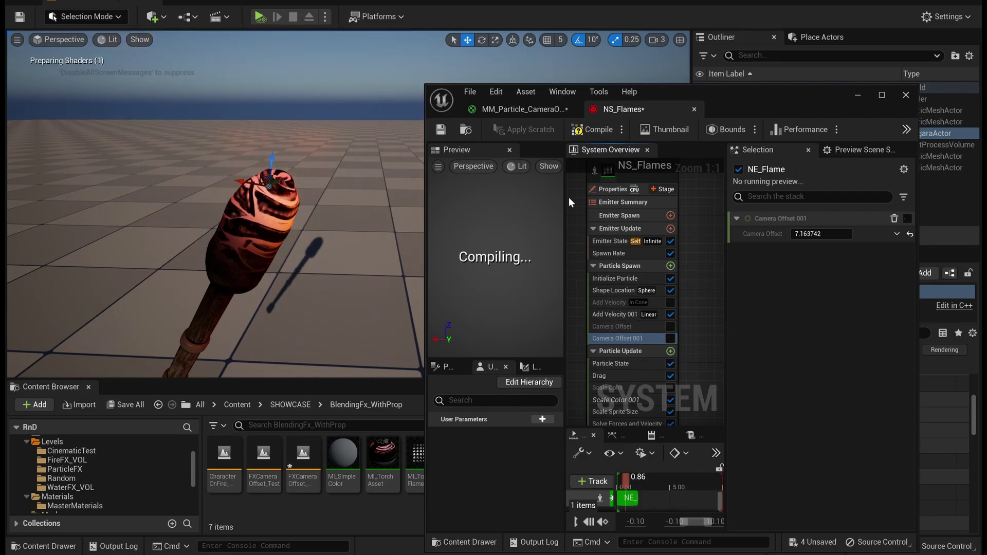
pyautogui.click(440, 130)
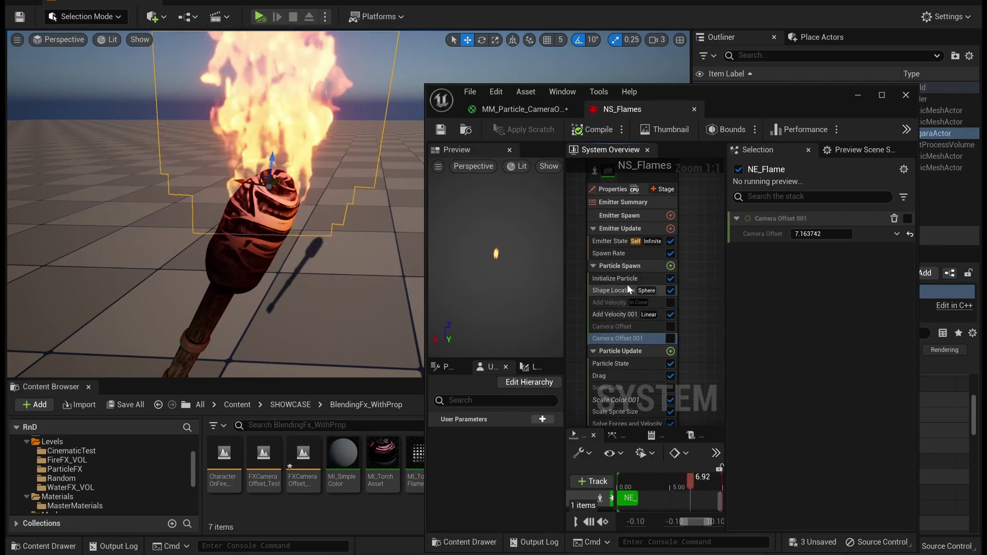
pyautogui.click(661, 266)
pyautogui.click(694, 109)
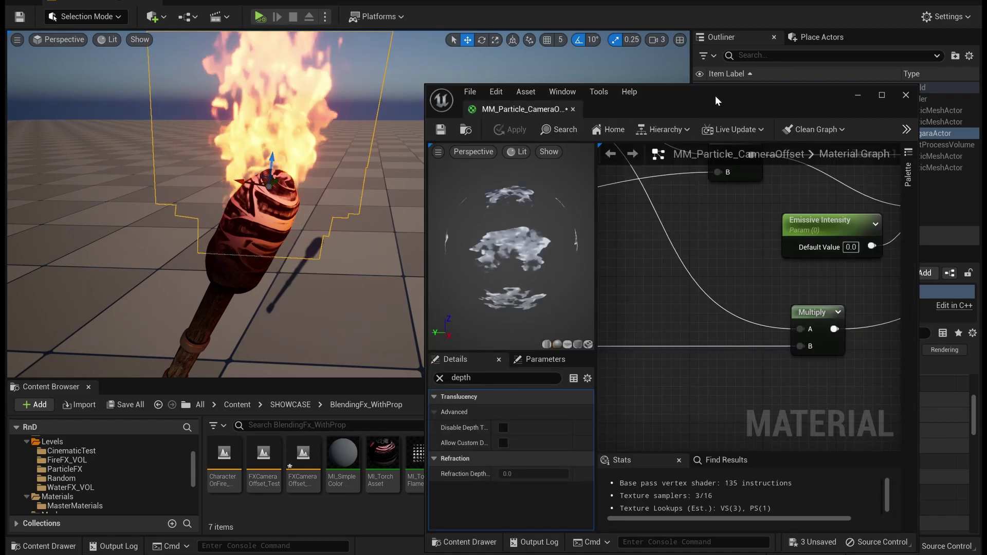
# - Add a CameraOffset function node below the opacity Multiply node in the MM_Particle_CameraOffset material graph
pyautogui.moveTo(718, 101); pyautogui.dragTo(769, 78)
pyautogui.doubleClick(768, 78)
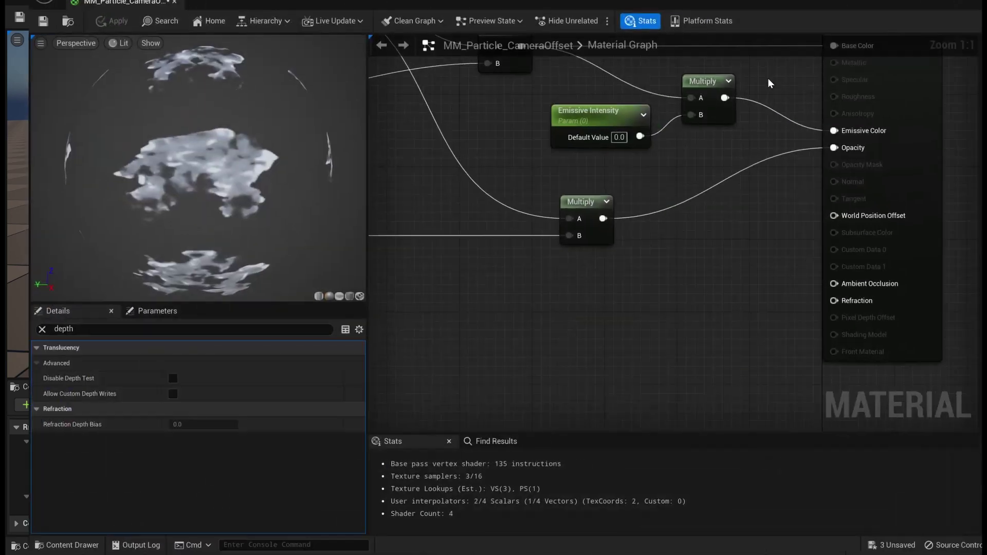
pyautogui.moveTo(550, 320); pyautogui.dragTo(690, 339, button='right')
pyautogui.moveTo(642, 315); pyautogui.dragTo(668, 245, button='right')
pyautogui.rightClick(646, 272)
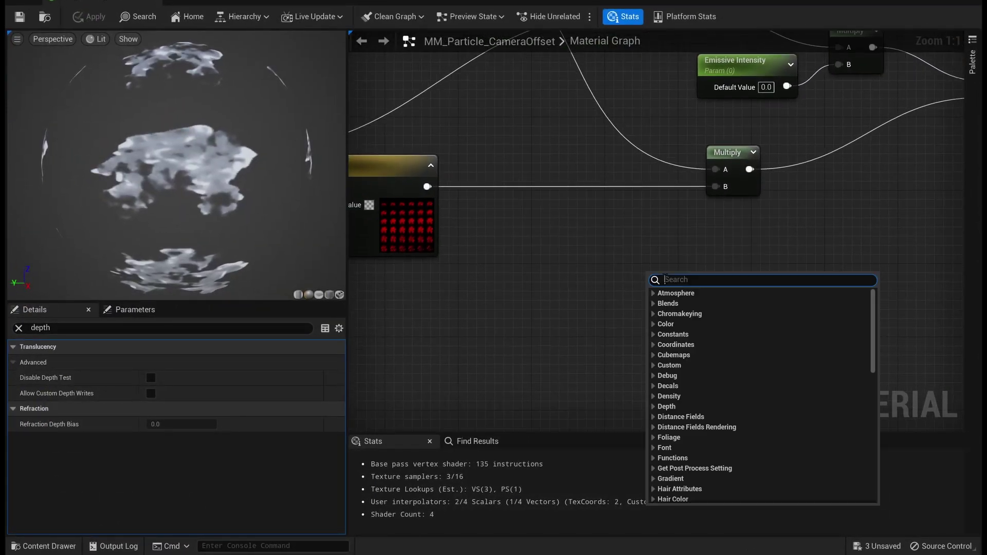
pyautogui.write('camera')
pyautogui.press('Return')
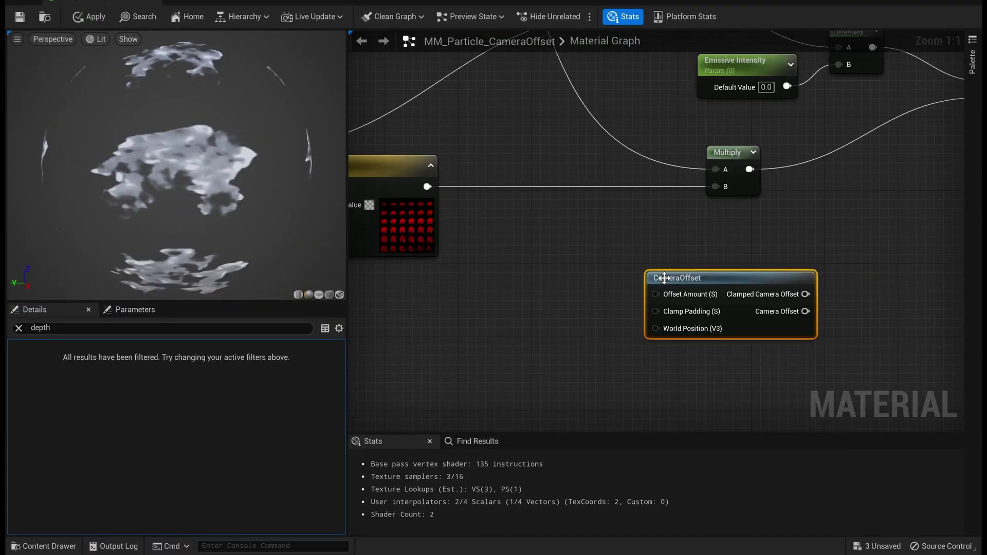
pyautogui.moveTo(729, 250)
pyautogui.mouseDown(button='right')
pyautogui.moveTo(792, 230)
pyautogui.moveTo(737, 241)
pyautogui.mouseUp(button='right')
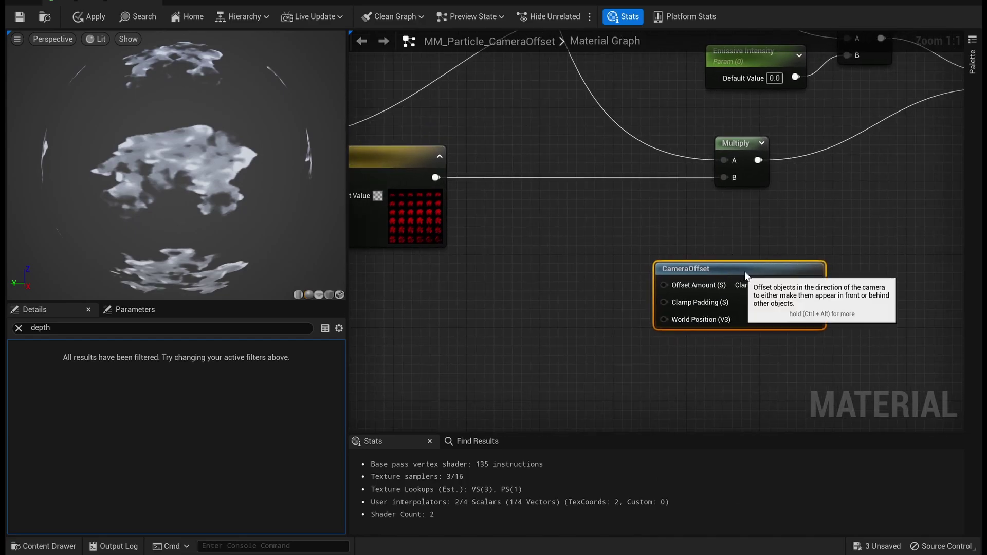
pyautogui.moveTo(744, 275); pyautogui.dragTo(761, 263)
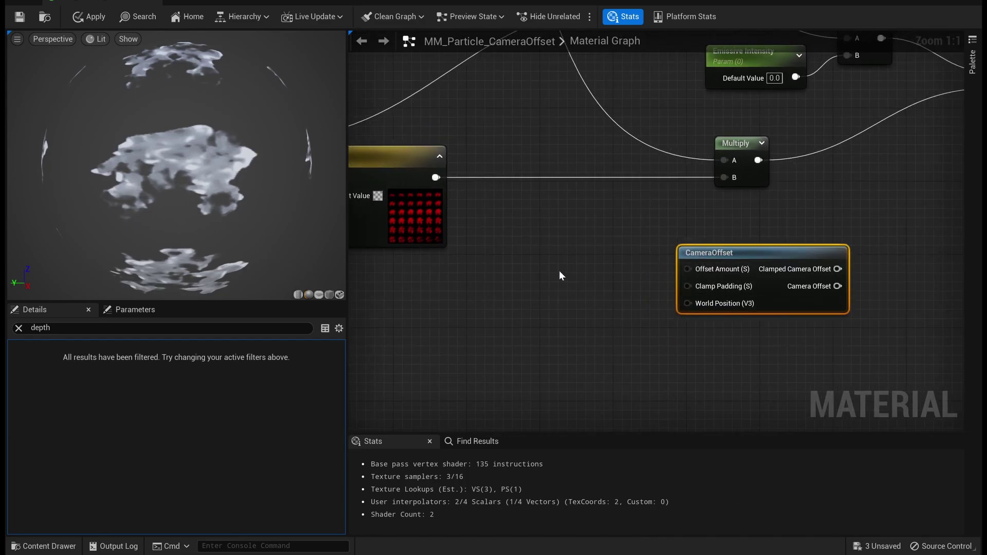
# - Create a scalar parameter named Camera Offset and connect it to the CameraOffset node's Offset Amount input
pyautogui.moveTo(560, 270); pyautogui.dragTo(593, 286, button='right')
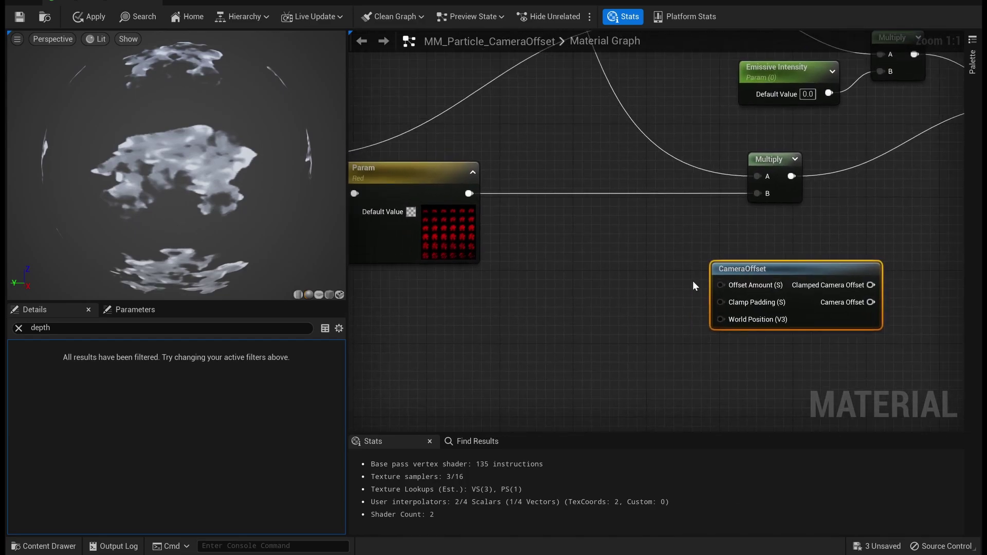
pyautogui.click(560, 287)
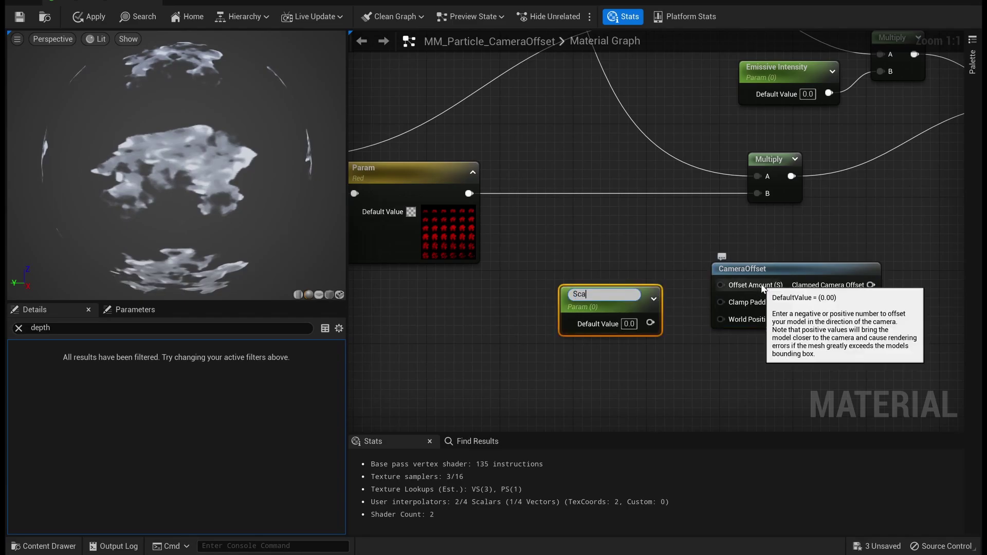
pyautogui.write('ra Offset')
pyautogui.press('Return')
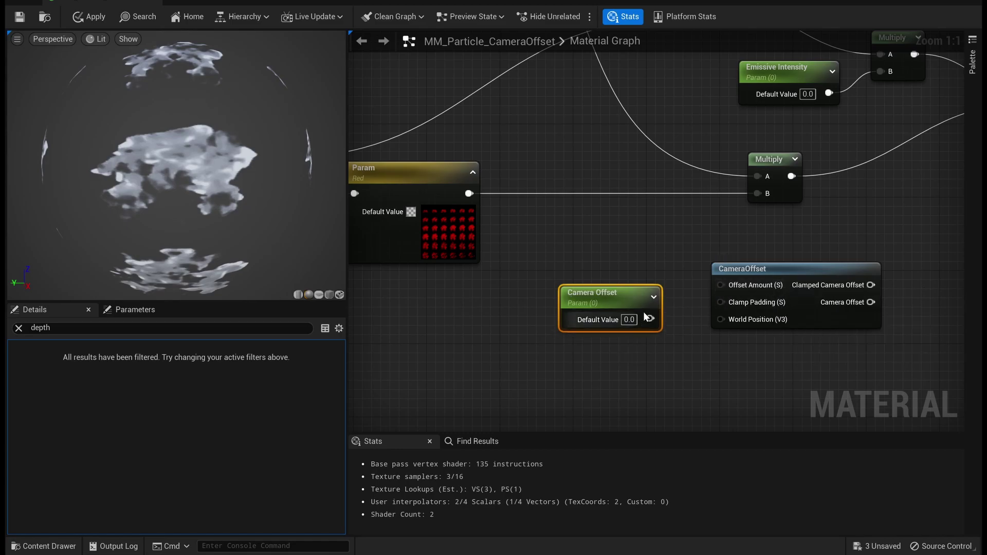
pyautogui.moveTo(650, 319); pyautogui.dragTo(720, 286)
# - Connect the CameraOffset node's Camera Offset output to World Position Offset and apply the material changes
pyautogui.moveTo(727, 281); pyautogui.dragTo(474, 310, button='right')
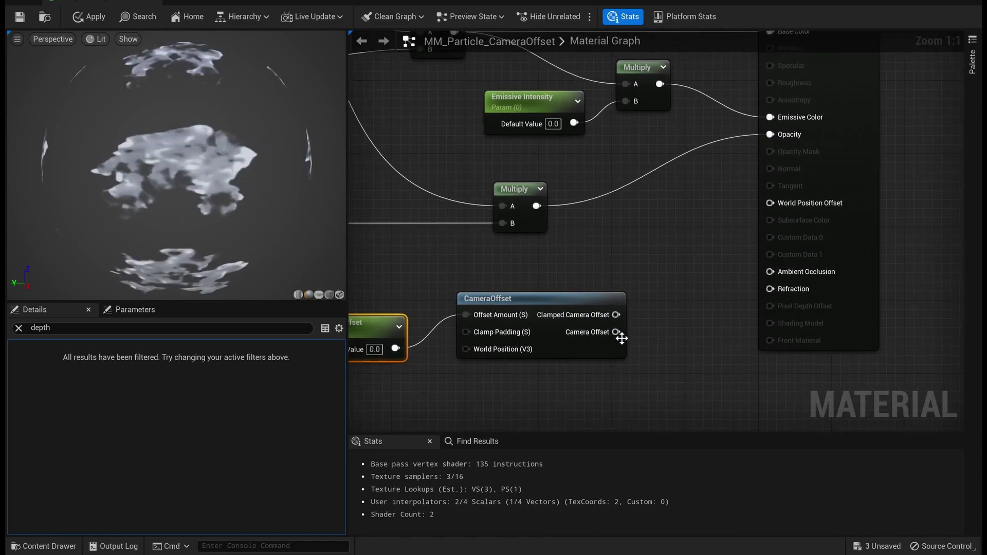
pyautogui.click(655, 338)
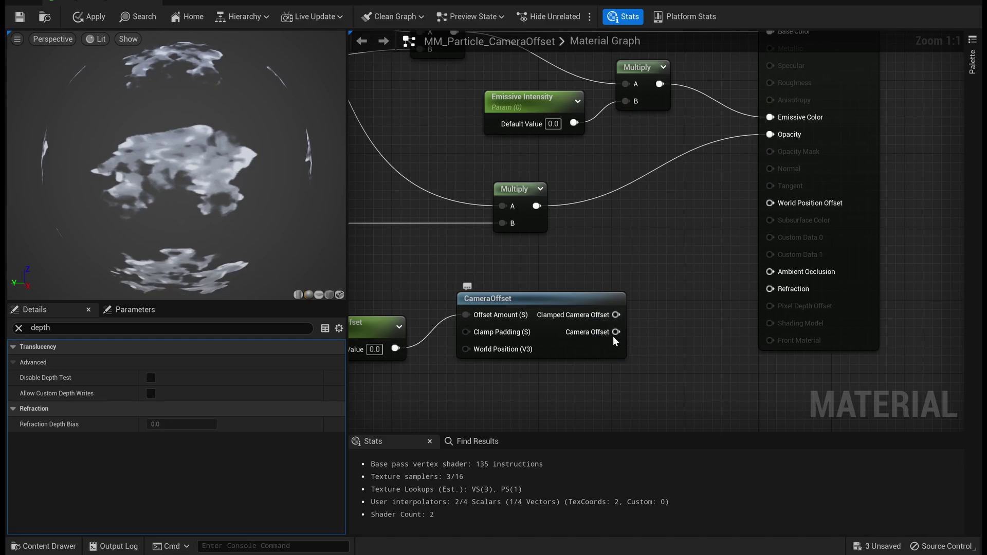
pyautogui.moveTo(616, 331); pyautogui.dragTo(783, 205)
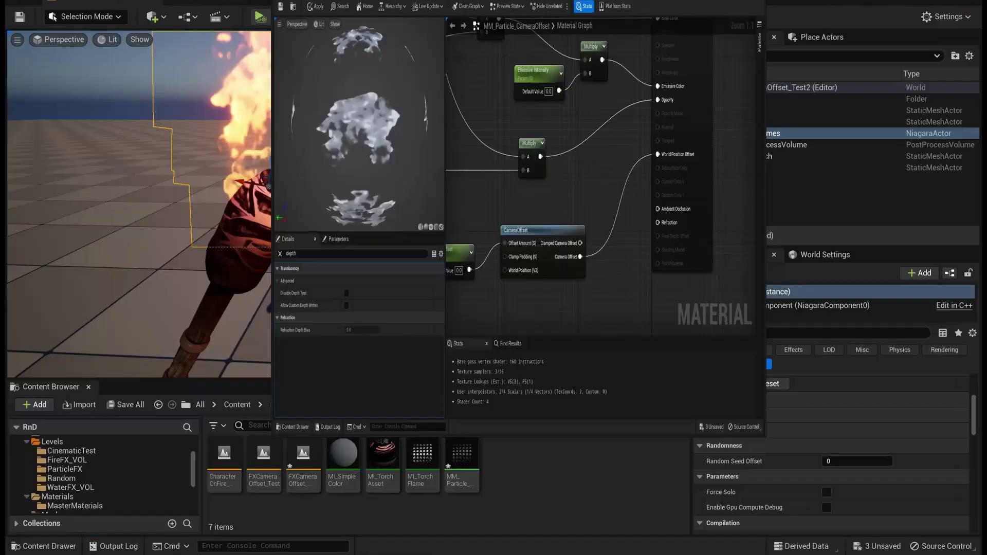
pyautogui.click(366, 19)
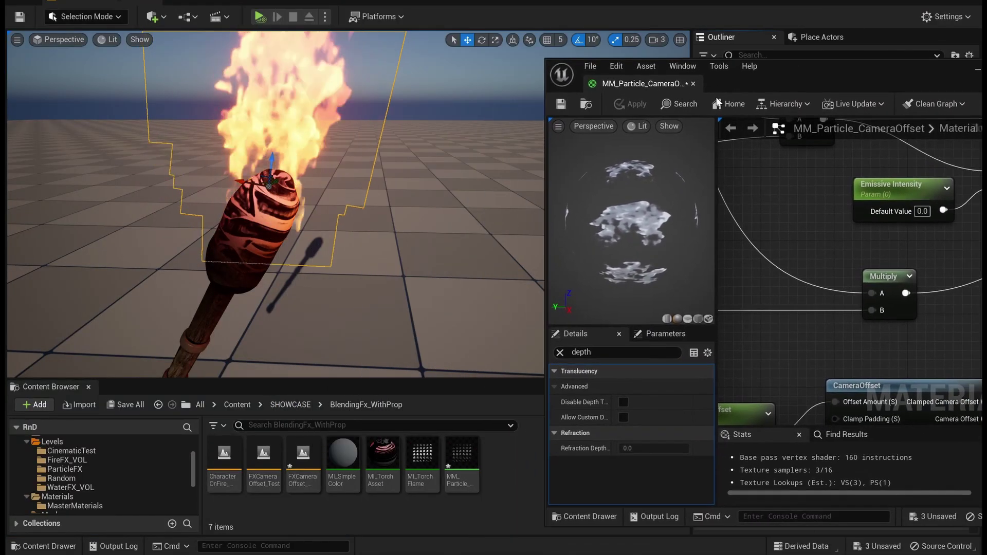
# - Open the MI_TorchFlame material instance, enable its Camera Offset parameter and set it to about 7.31
pyautogui.doubleClick(425, 457)
pyautogui.moveTo(897, 78); pyautogui.dragTo(693, 83)
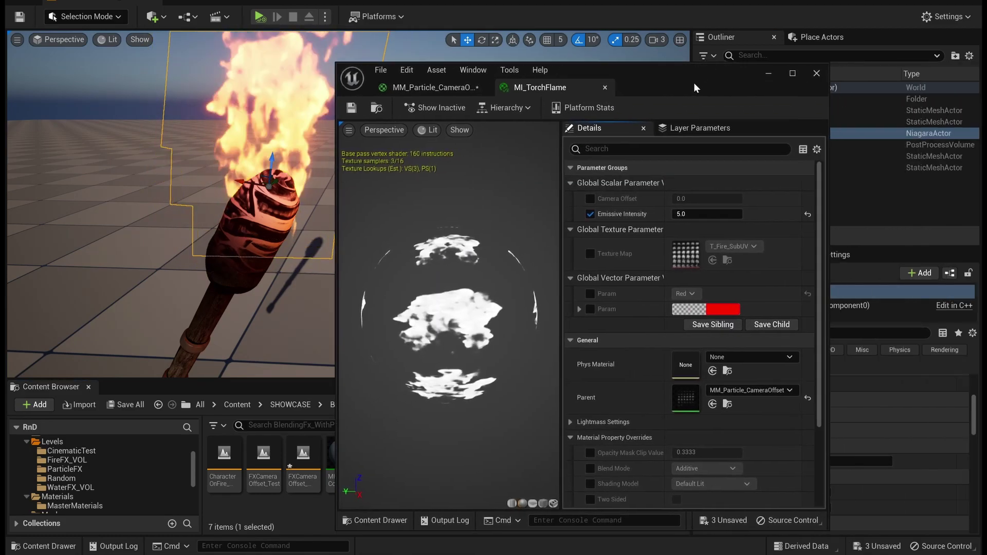
pyautogui.click(591, 199)
pyautogui.moveTo(684, 199); pyautogui.dragTo(720, 198)
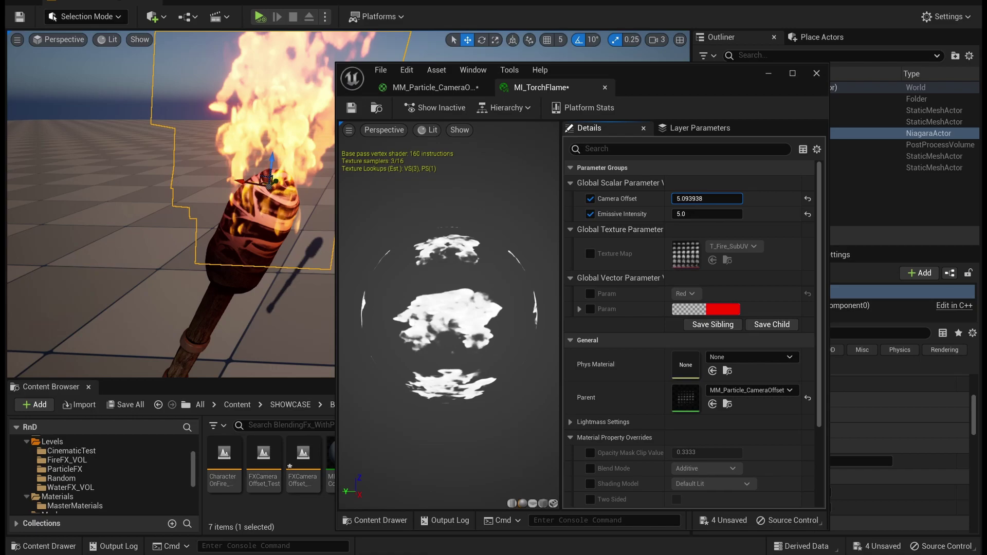
pyautogui.moveTo(720, 198); pyautogui.dragTo(751, 199)
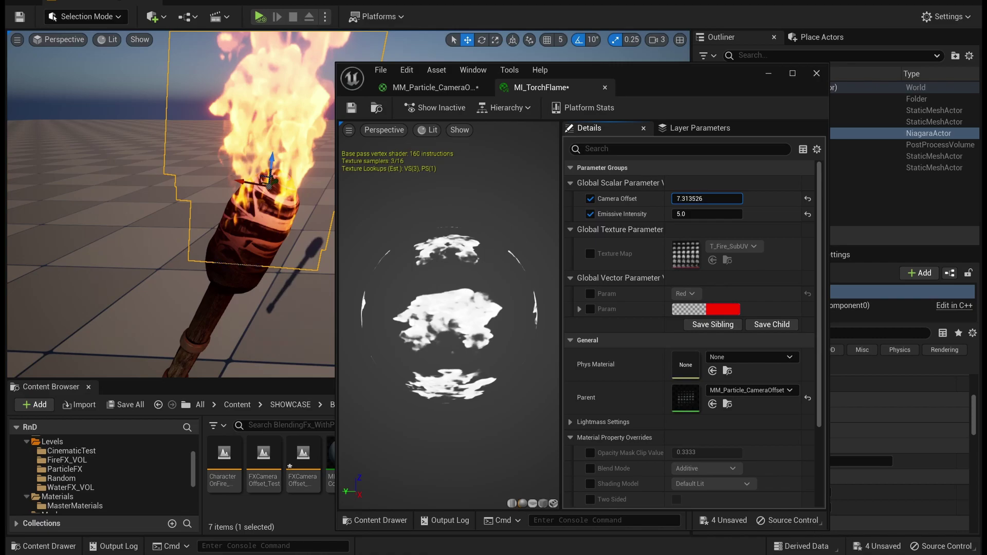
# - Hide the editor widgets in the level view and examine the flames on the torch head from several angles and distances
pyautogui.moveTo(640, 89); pyautogui.dragTo(806, 86)
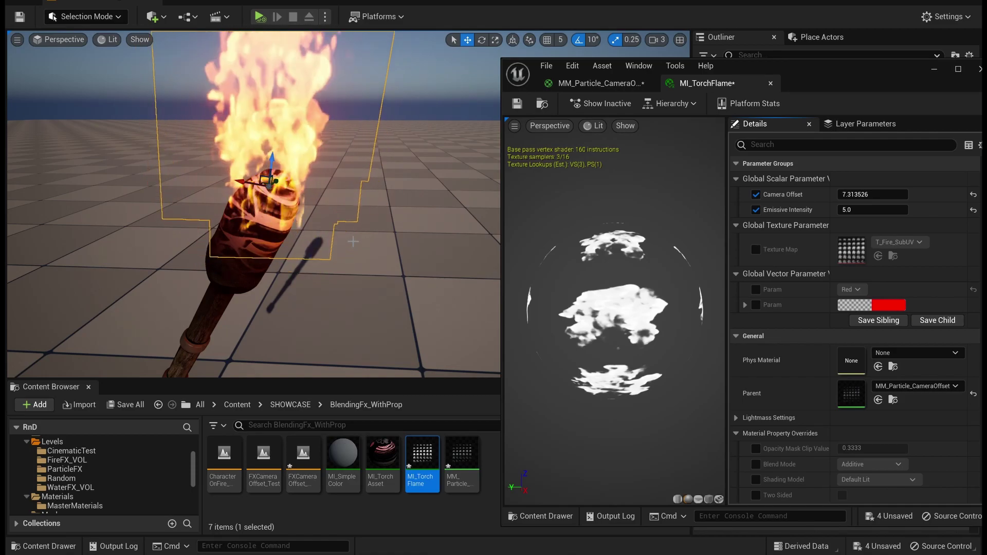
pyautogui.keyDown('alt'); pyautogui.moveTo(353, 241); pyautogui.dragTo(483, 229); pyautogui.keyUp('alt')
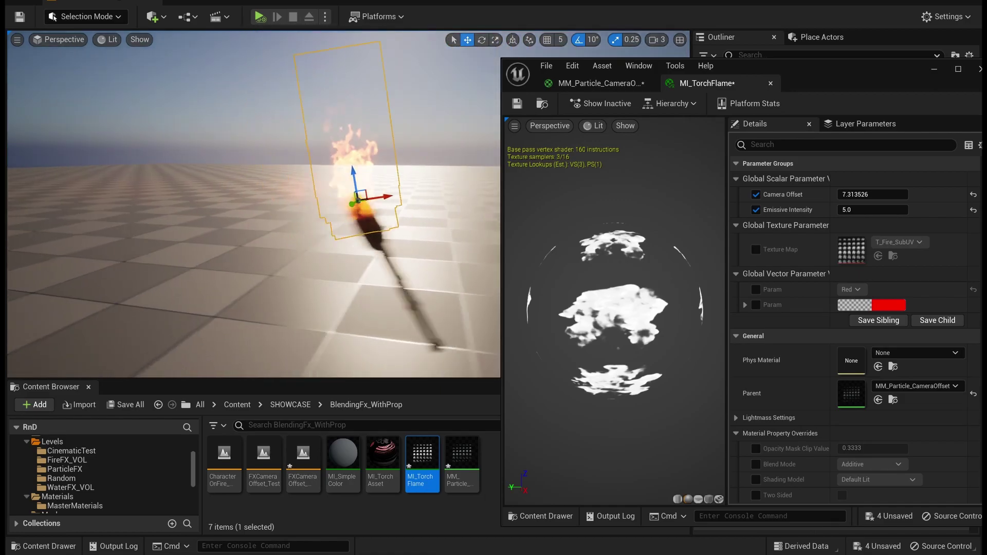
pyautogui.moveTo(353, 242); pyautogui.dragTo(412, 240, button='right')
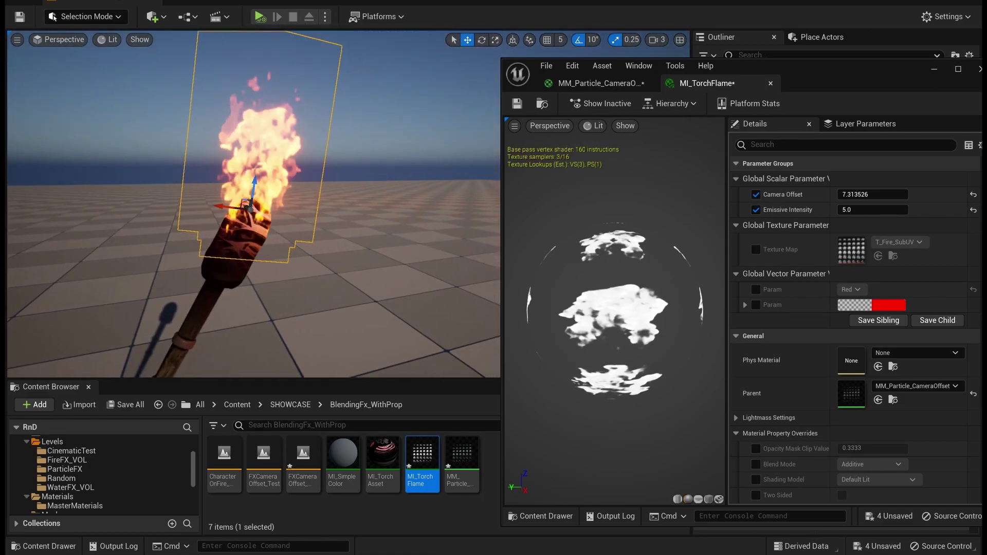
pyautogui.press('g')
pyautogui.press('g')
pyautogui.keyDown('alt'); pyautogui.moveTo(353, 241); pyautogui.dragTo(432, 237); pyautogui.keyUp('alt')
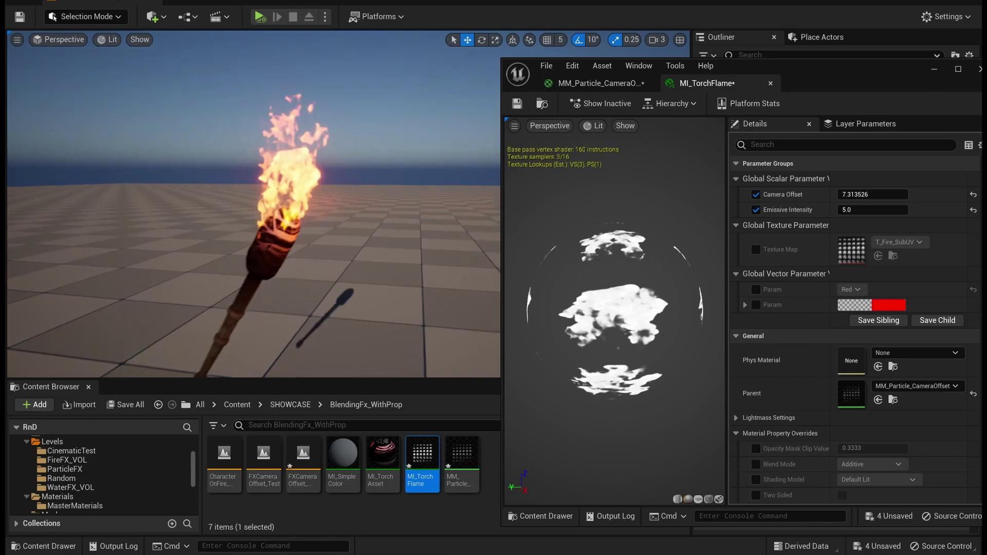
pyautogui.moveTo(353, 241)
pyautogui.mouseDown(button='right')
pyautogui.moveTo(411, 242)
pyautogui.moveTo(313, 238)
pyautogui.moveTo(339, 232)
pyautogui.mouseUp(button='right')
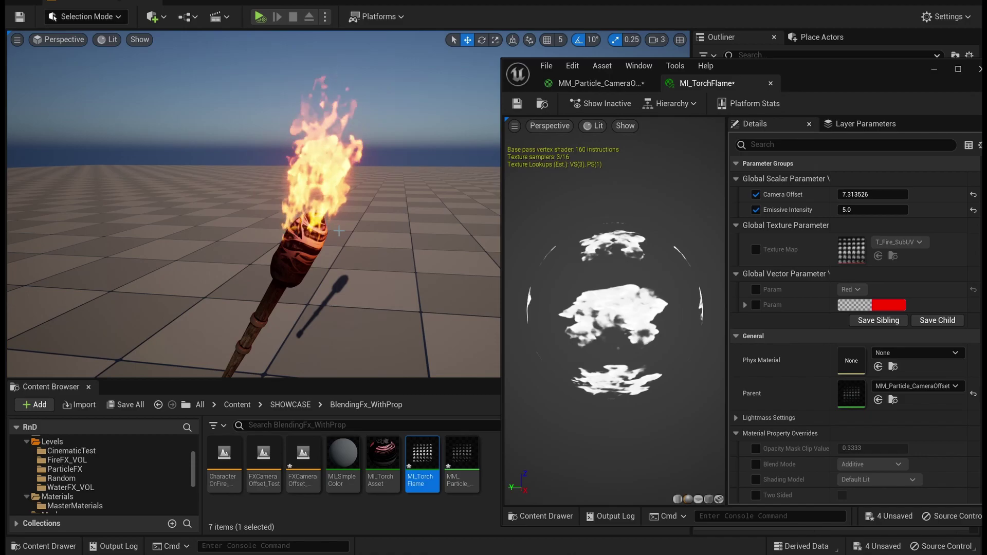